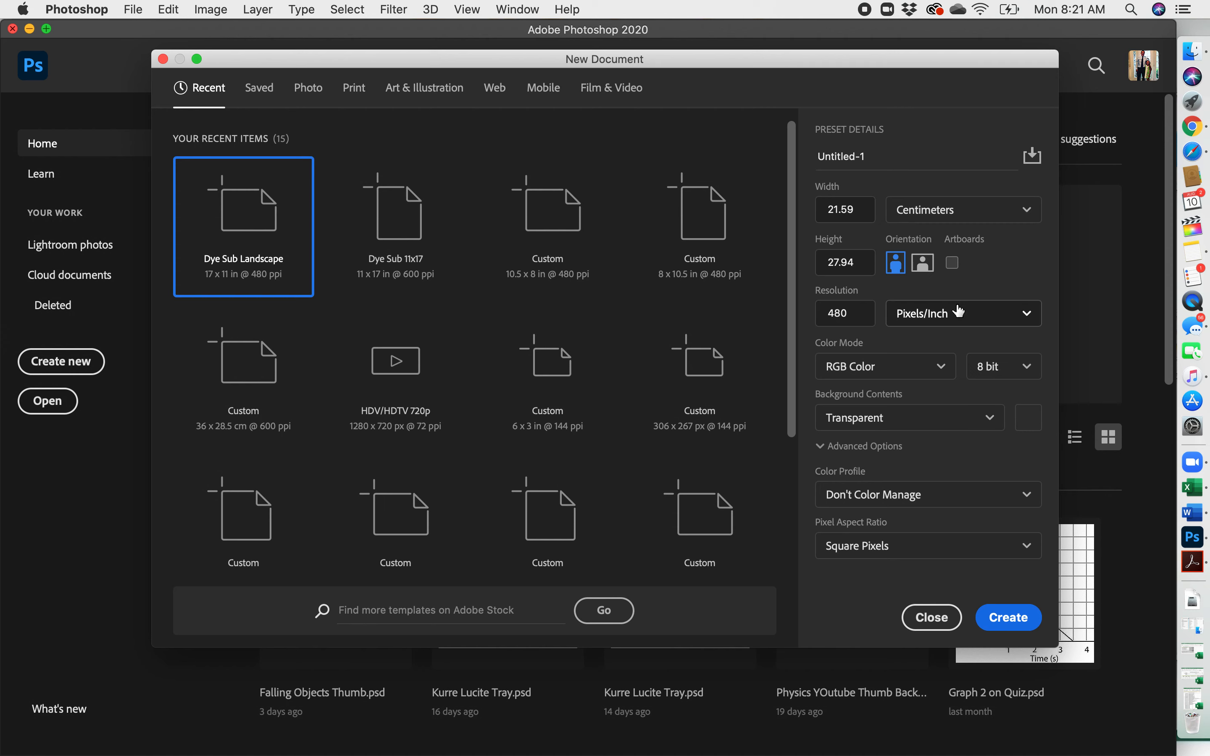
Step: Create a new 8.5 by 14 inch portrait document at 600 pixels/inch in RGB Color with a transparent background
{"action": "left_click", "coordinate": [996, 212]}
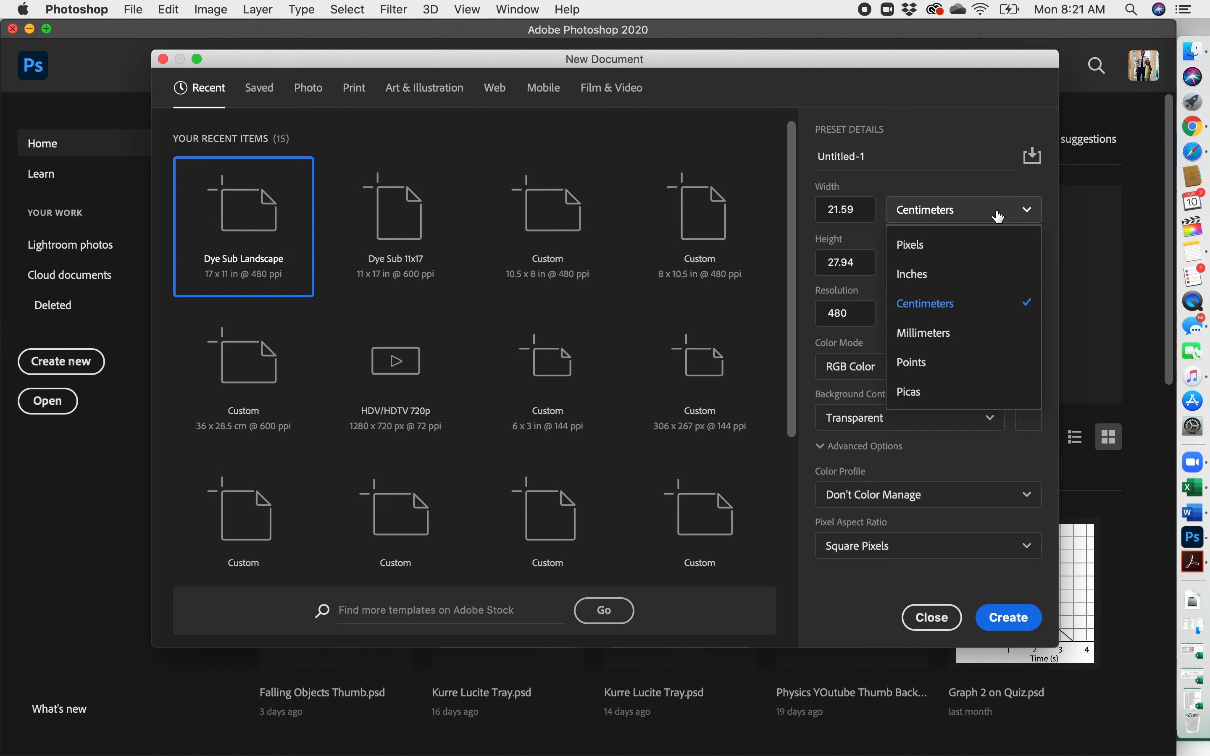
{"action": "left_click", "coordinate": [939, 273]}
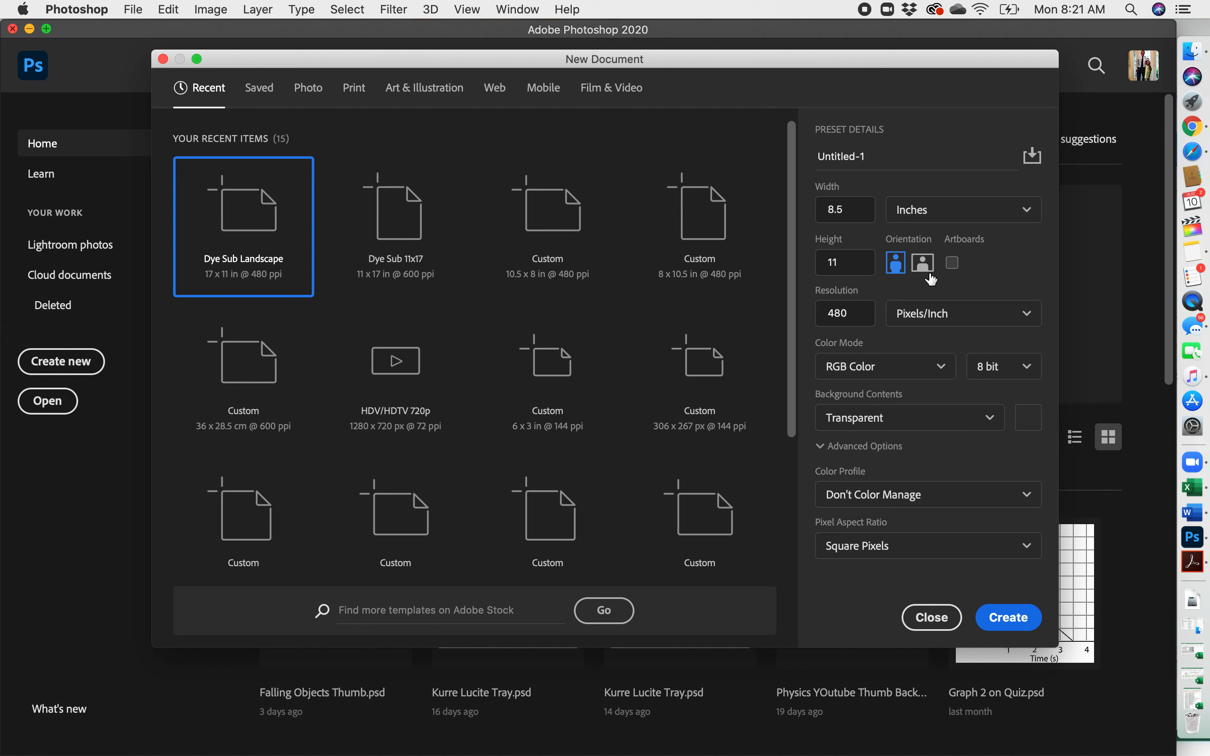
{"action": "left_click", "coordinate": [850, 212]}
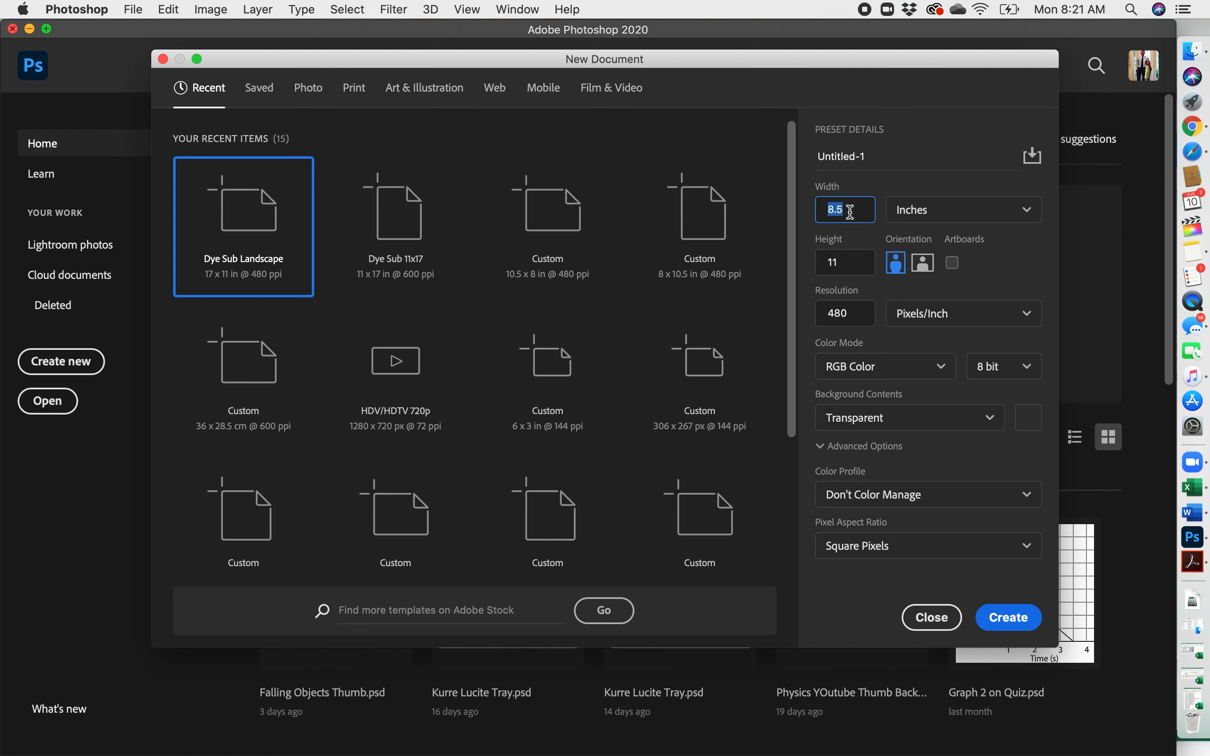
{"action": "left_click", "coordinate": [854, 258]}
{"action": "type", "text": "14"}
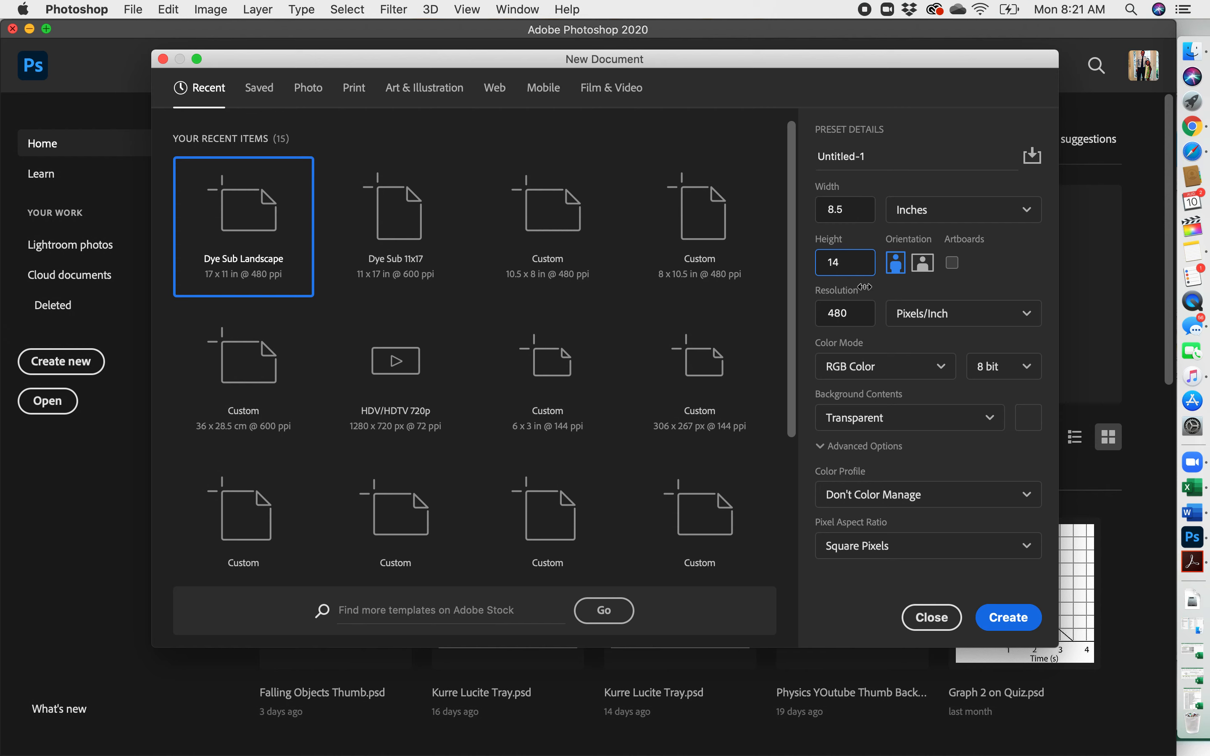
{"action": "left_click", "coordinate": [855, 314]}
{"action": "type", "text": "600"}
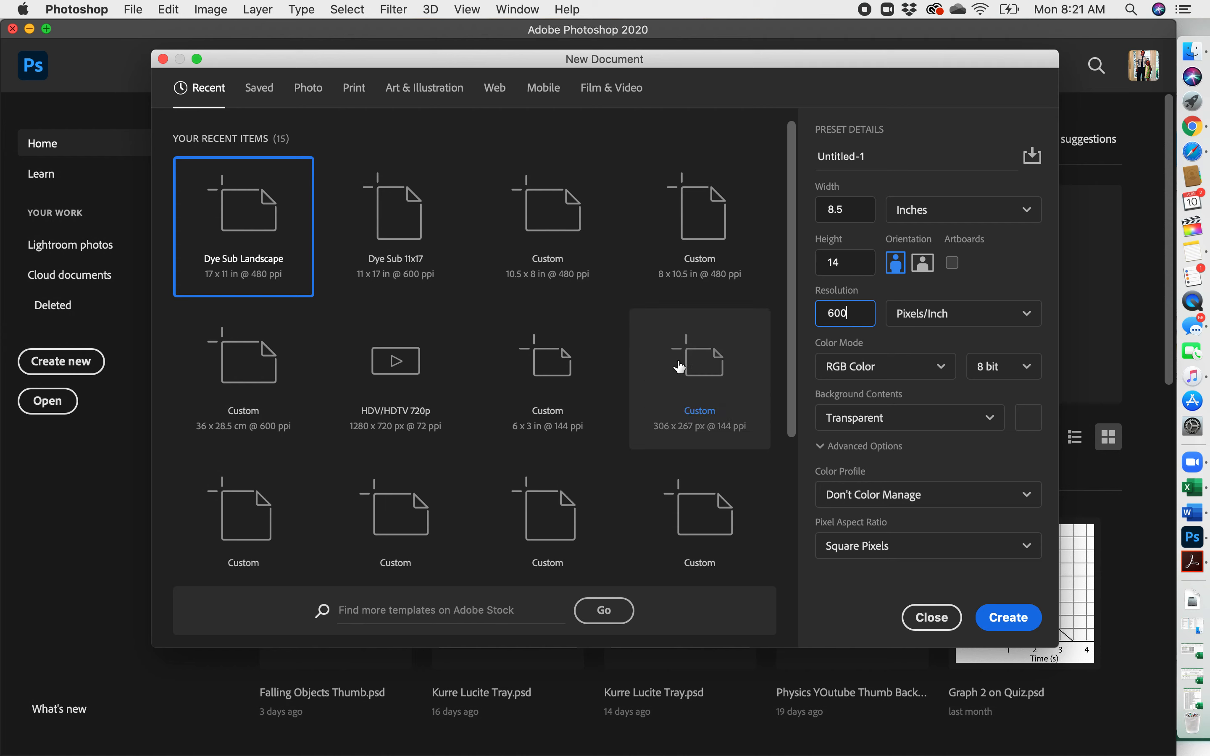
{"action": "left_click", "coordinate": [912, 376]}
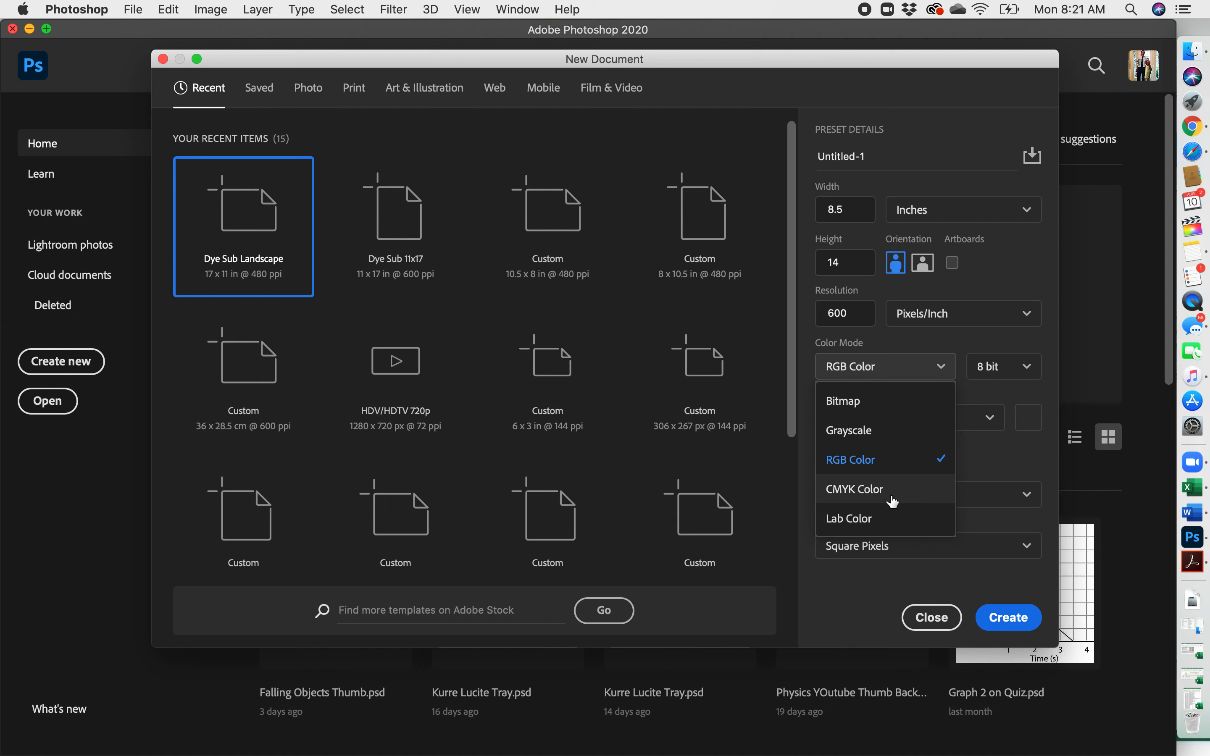
{"action": "left_click", "coordinate": [973, 353]}
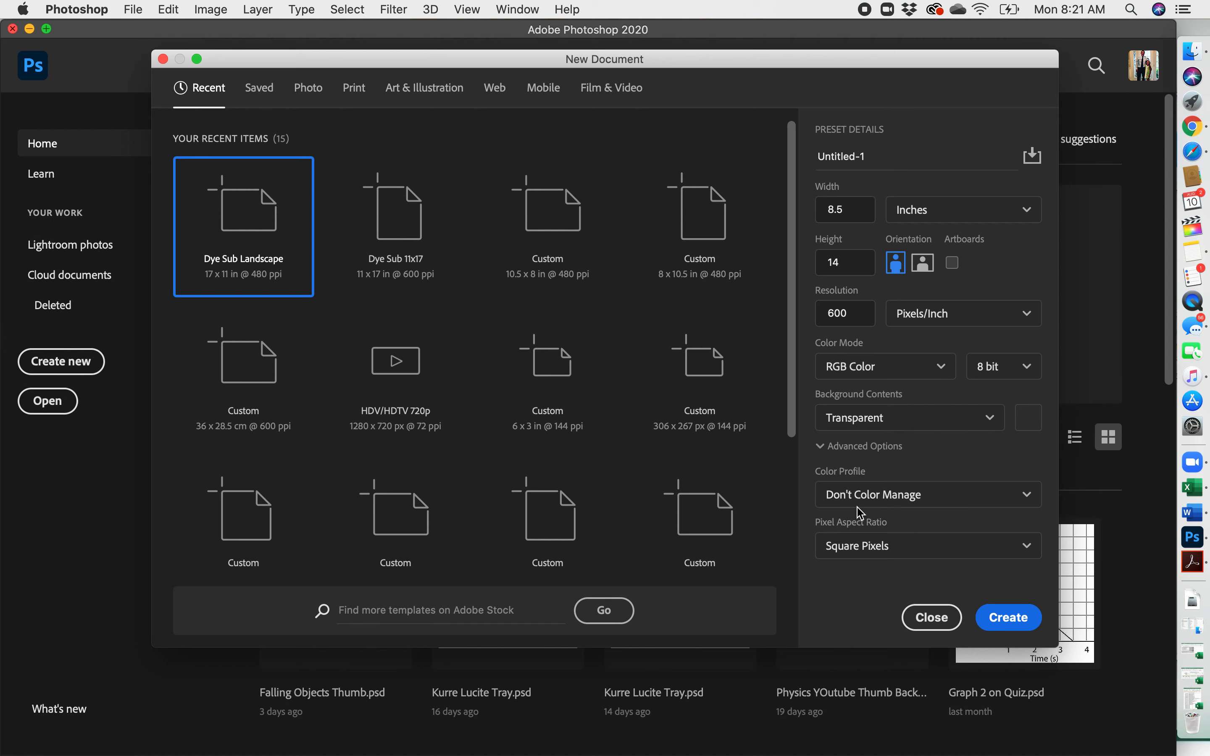
{"action": "left_click", "coordinate": [1005, 625]}
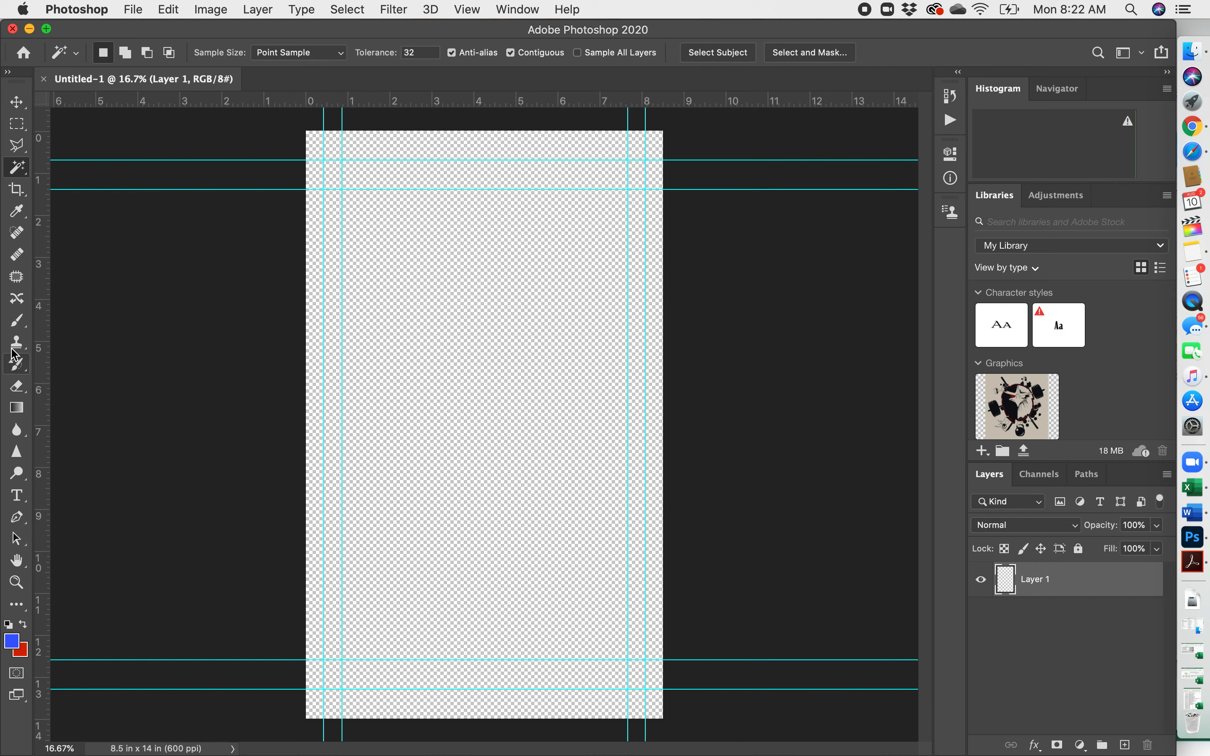
Step: Switch the workspace layout to Essentials
{"action": "left_click", "coordinate": [19, 523]}
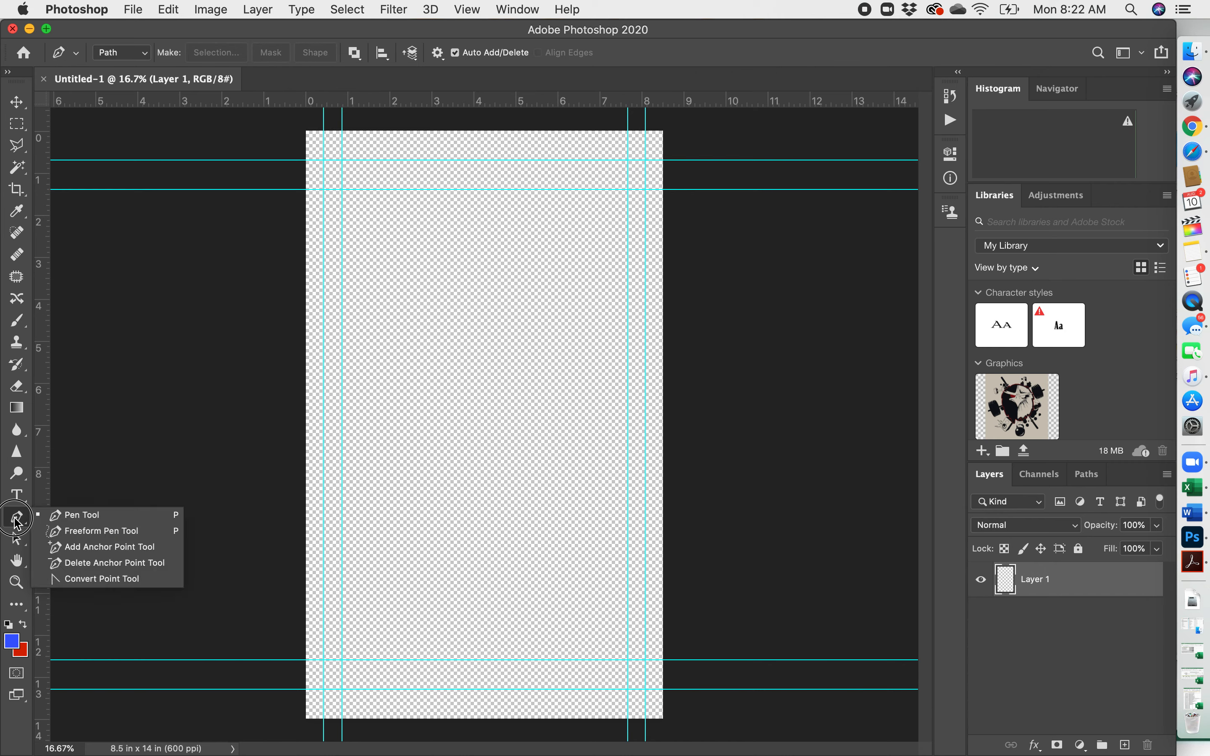
{"action": "left_click", "coordinate": [15, 519]}
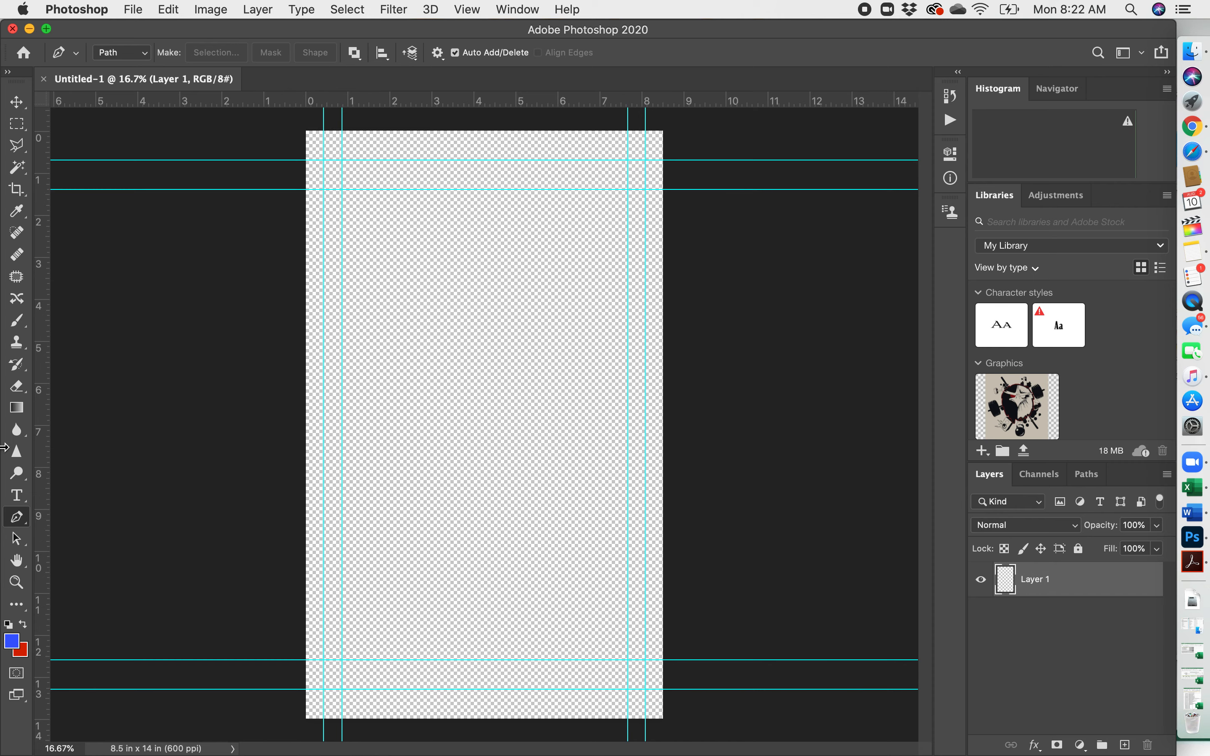
{"action": "left_click", "coordinate": [1145, 54]}
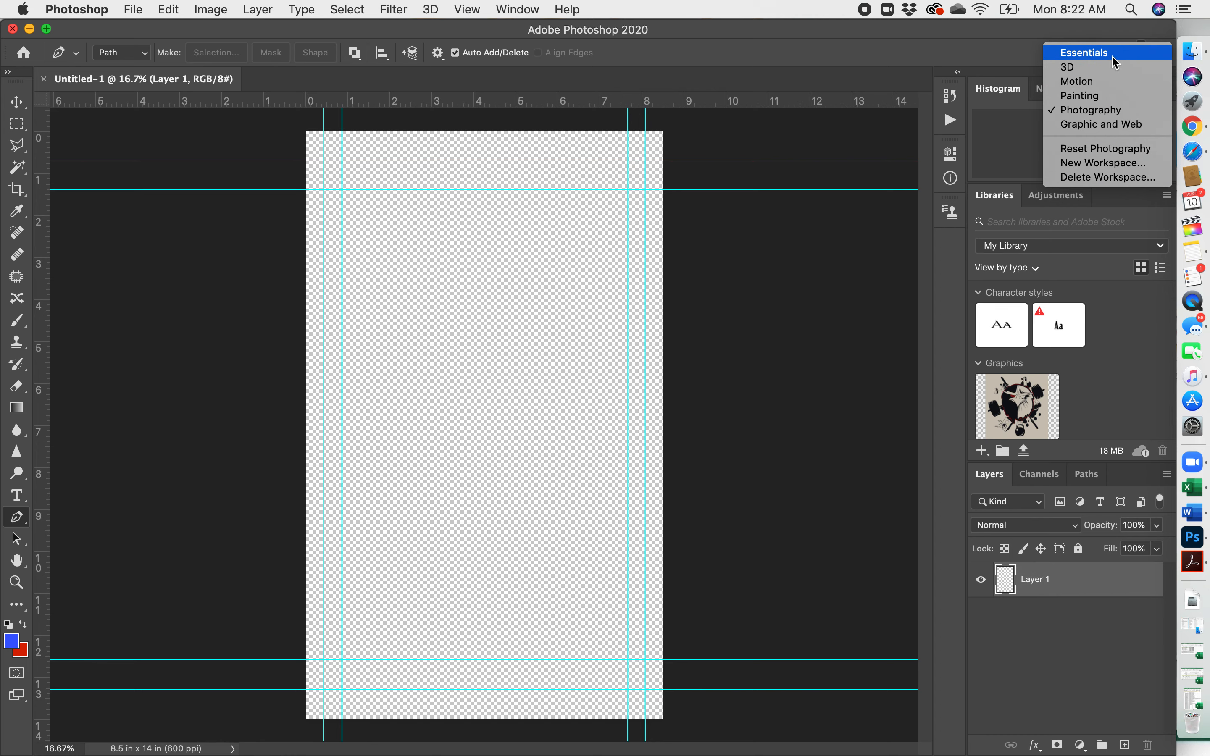
{"action": "left_click", "coordinate": [1085, 56]}
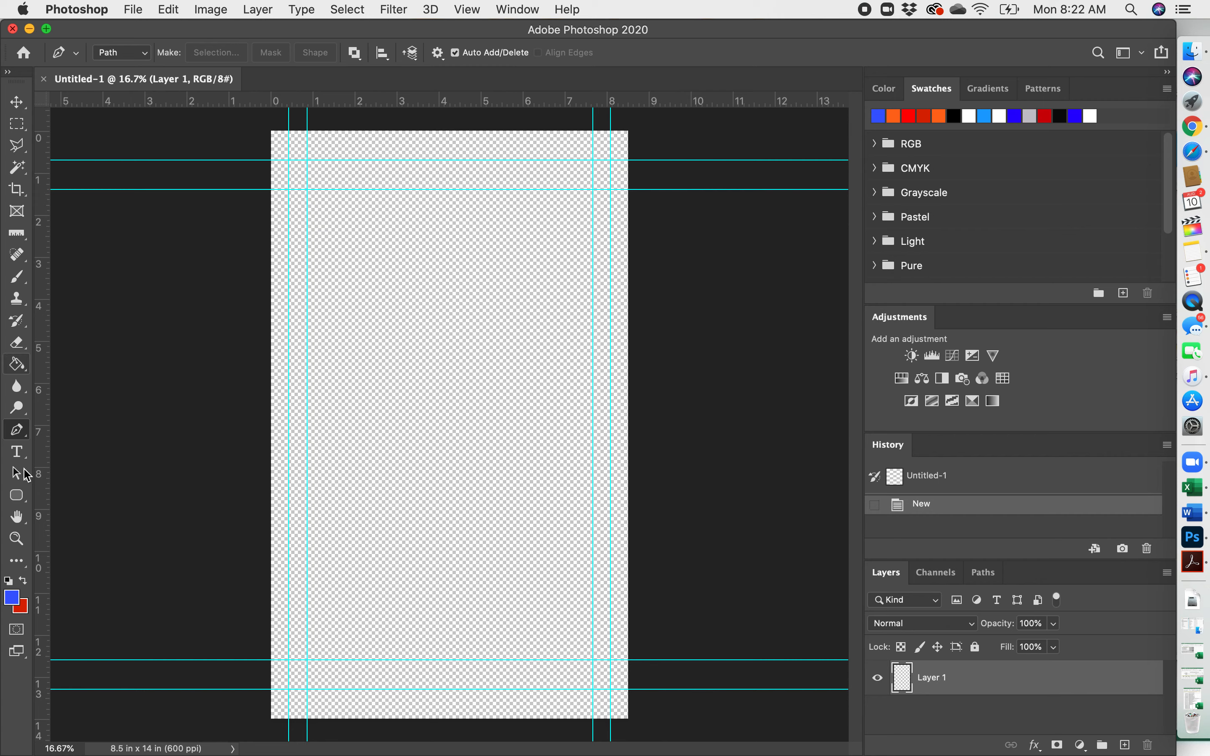
Step: Choose the Rectangle Tool and give it a dark red fill and a light blue stroke from the recently used colors
{"action": "left_click", "coordinate": [16, 496]}
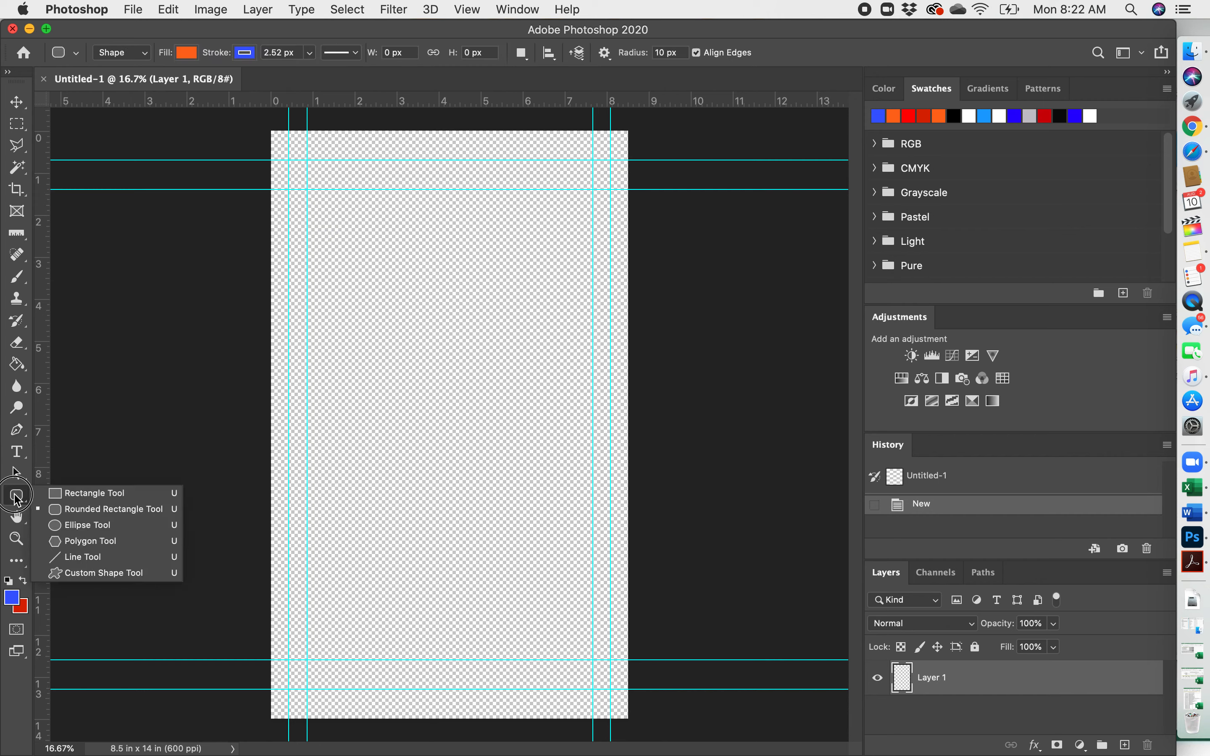
{"action": "left_click", "coordinate": [56, 494]}
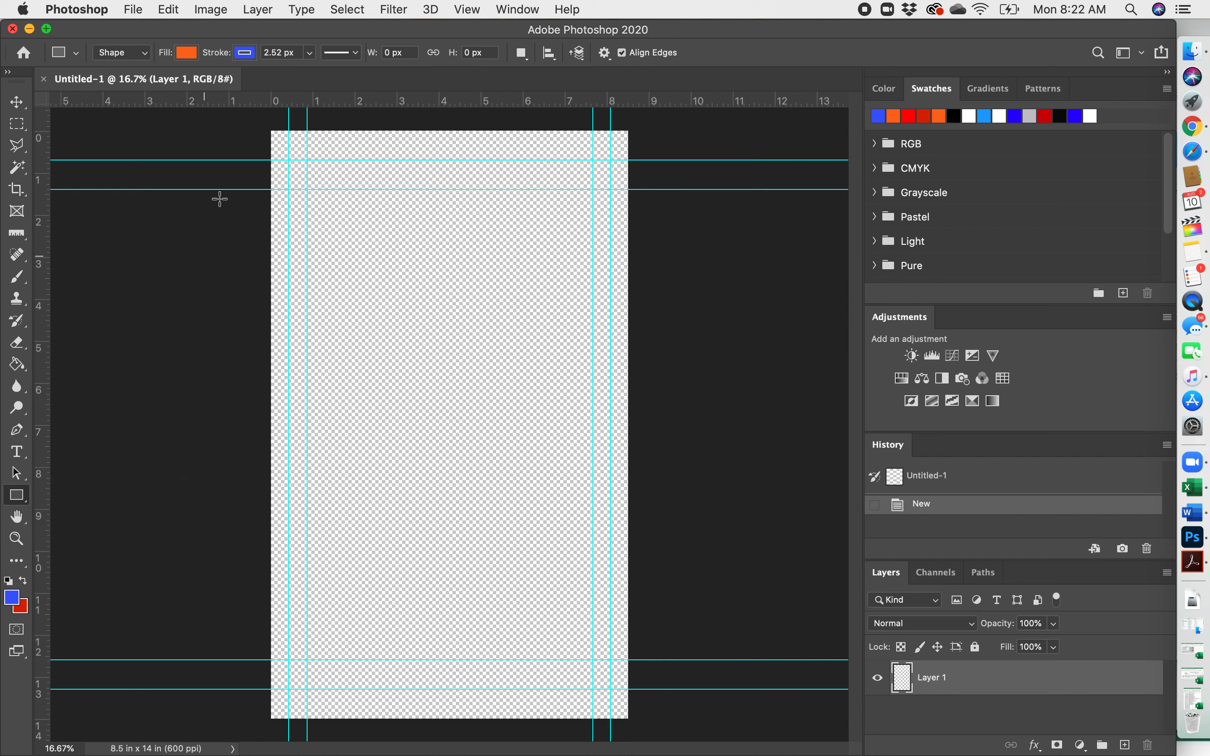
{"action": "left_click", "coordinate": [186, 53]}
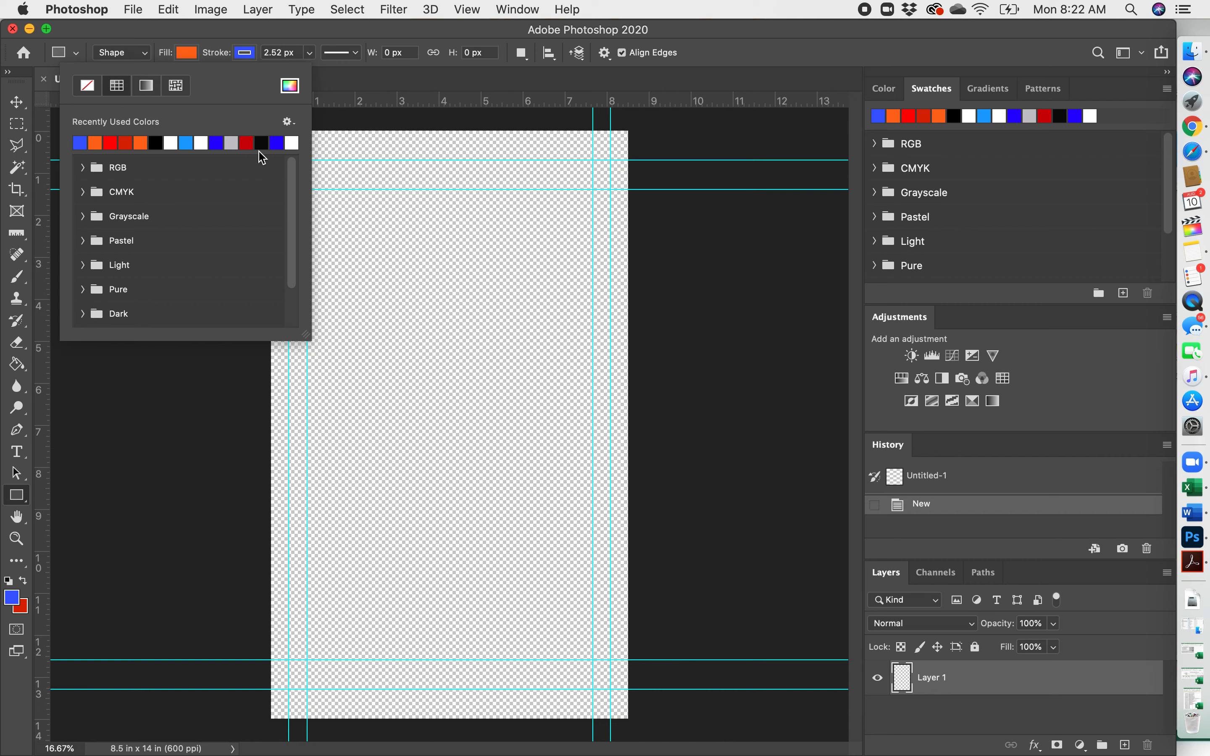
{"action": "left_click", "coordinate": [245, 142]}
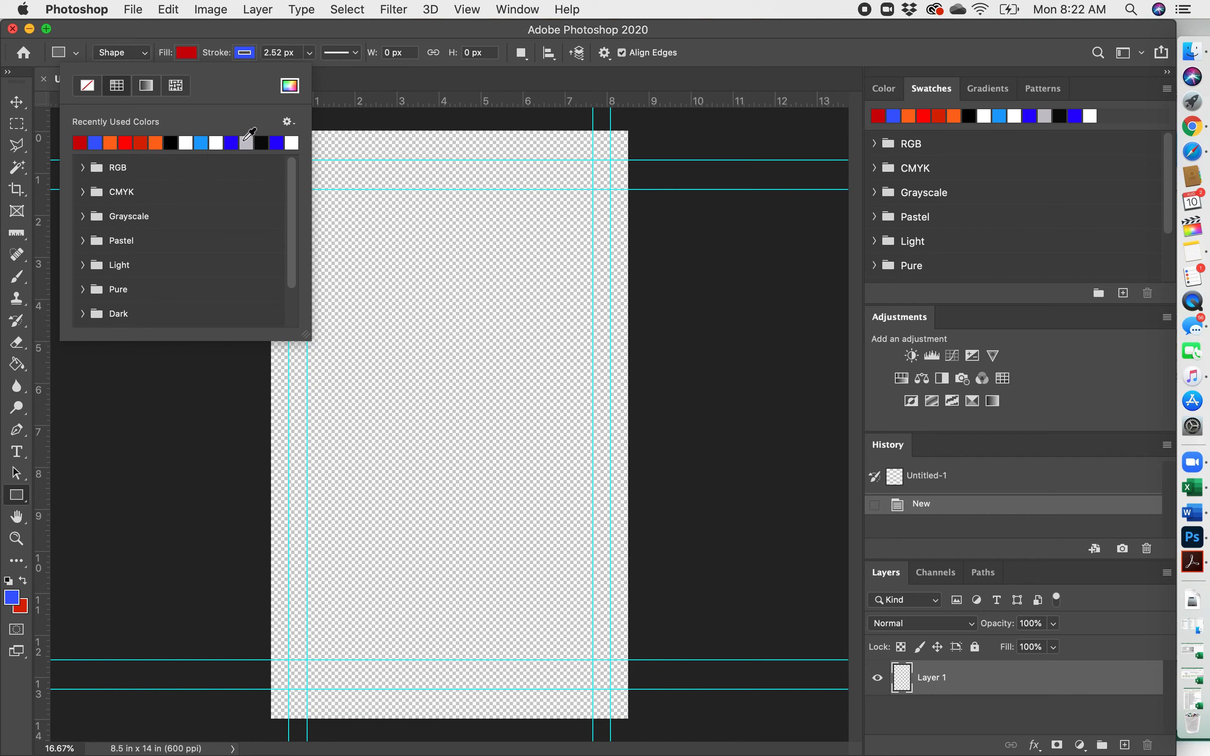
{"action": "left_click", "coordinate": [202, 142]}
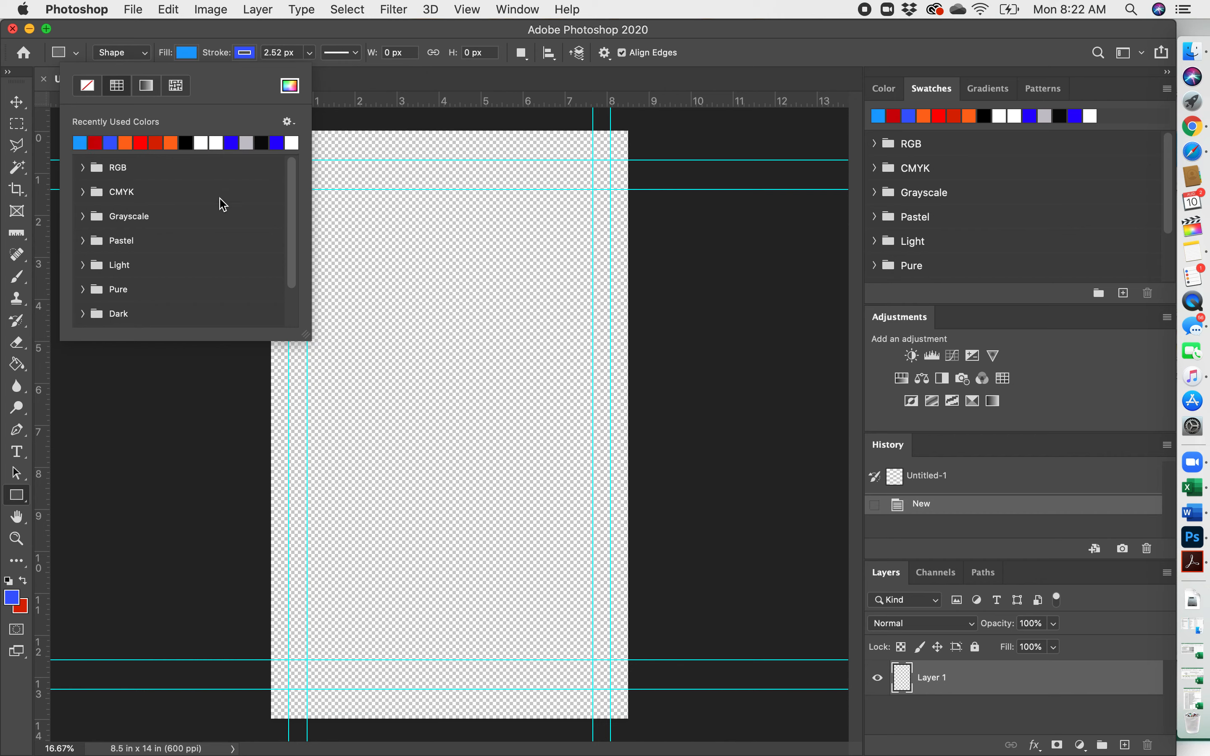
{"action": "left_click", "coordinate": [97, 142]}
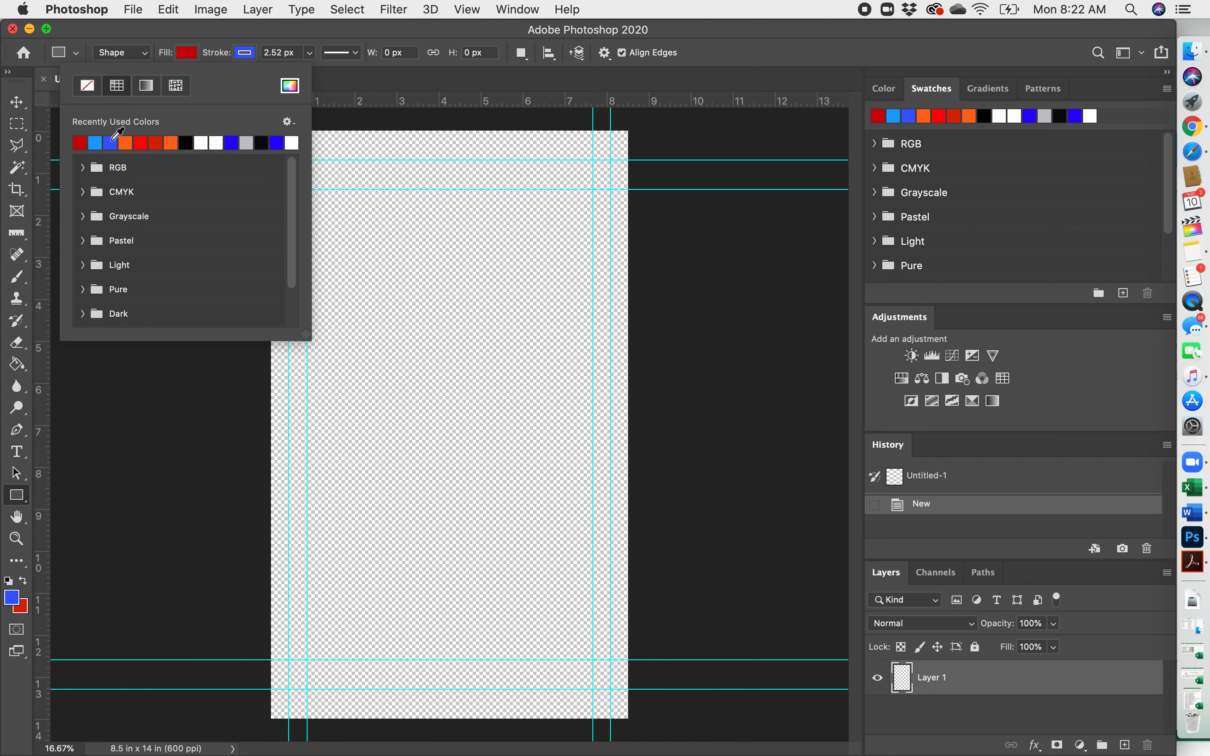
{"action": "left_click", "coordinate": [254, 55]}
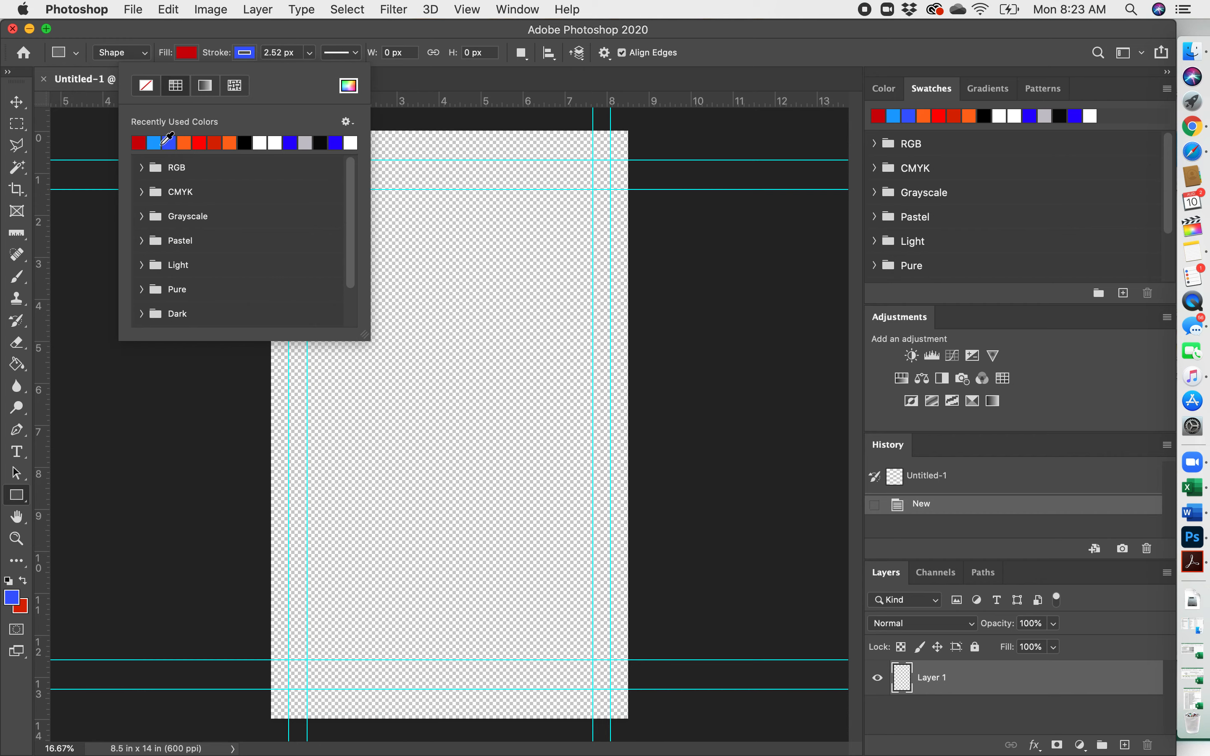
{"action": "left_click", "coordinate": [161, 145]}
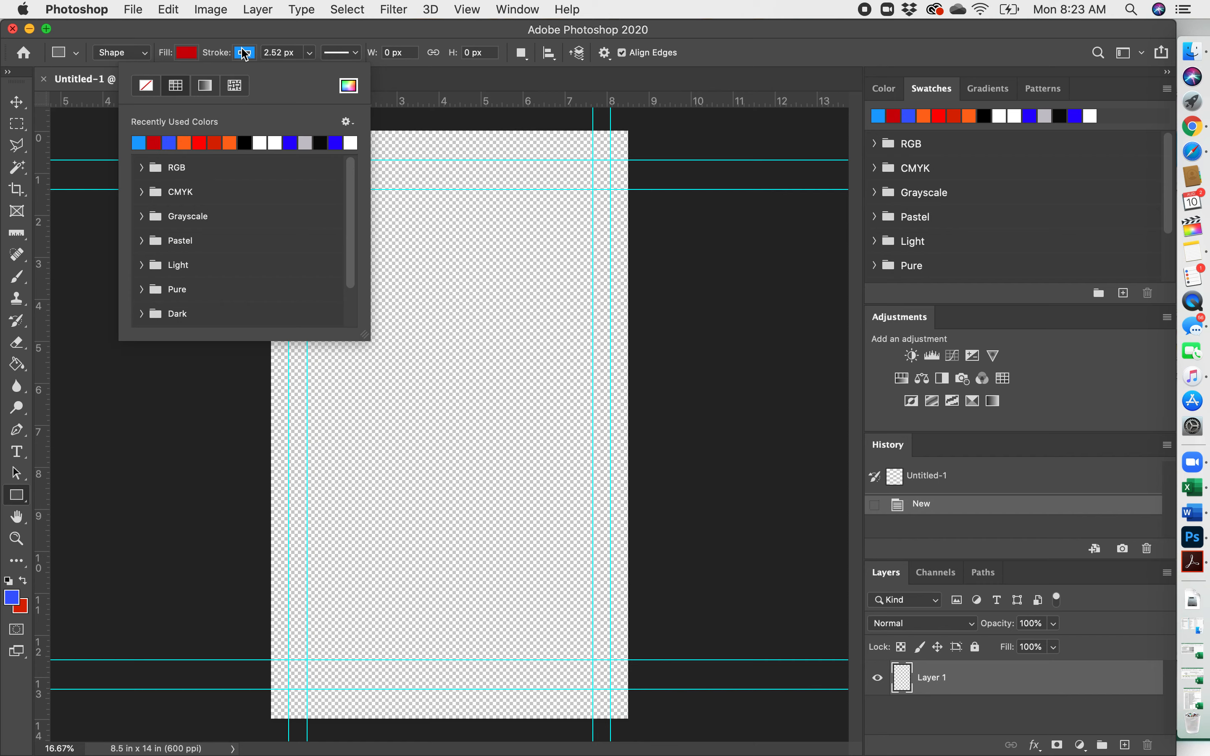
Step: Draw a rectangle about 3390 by 2292 px from the upper inner guide intersection, with a stroke width of about 47 px
{"action": "left_click", "coordinate": [310, 53]}
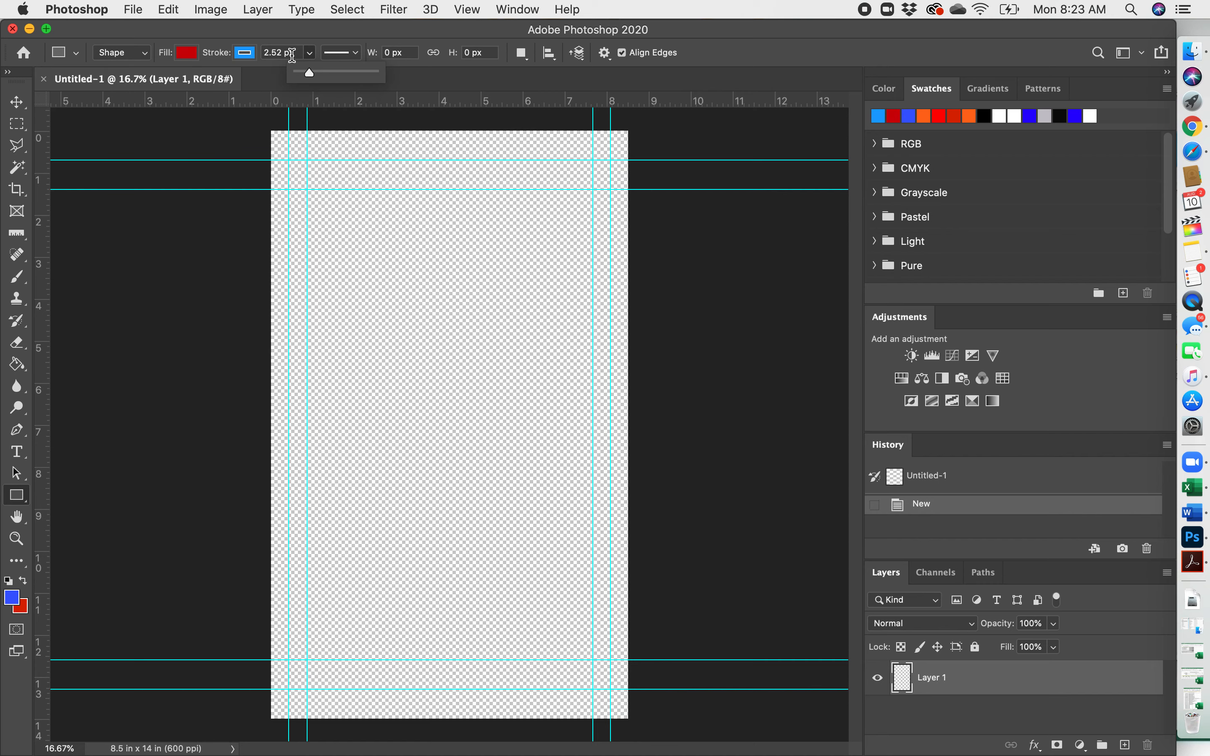
{"action": "left_click_drag", "start_coordinate": [311, 77], "coordinate": [318, 79]}
{"action": "mouse_move", "coordinate": [309, 189]}
{"action": "left_mouse_down"}
{"action": "mouse_move", "coordinate": [376, 265]}
{"action": "mouse_move", "coordinate": [492, 296]}
{"action": "mouse_move", "coordinate": [544, 350]}
{"action": "left_mouse_up"}
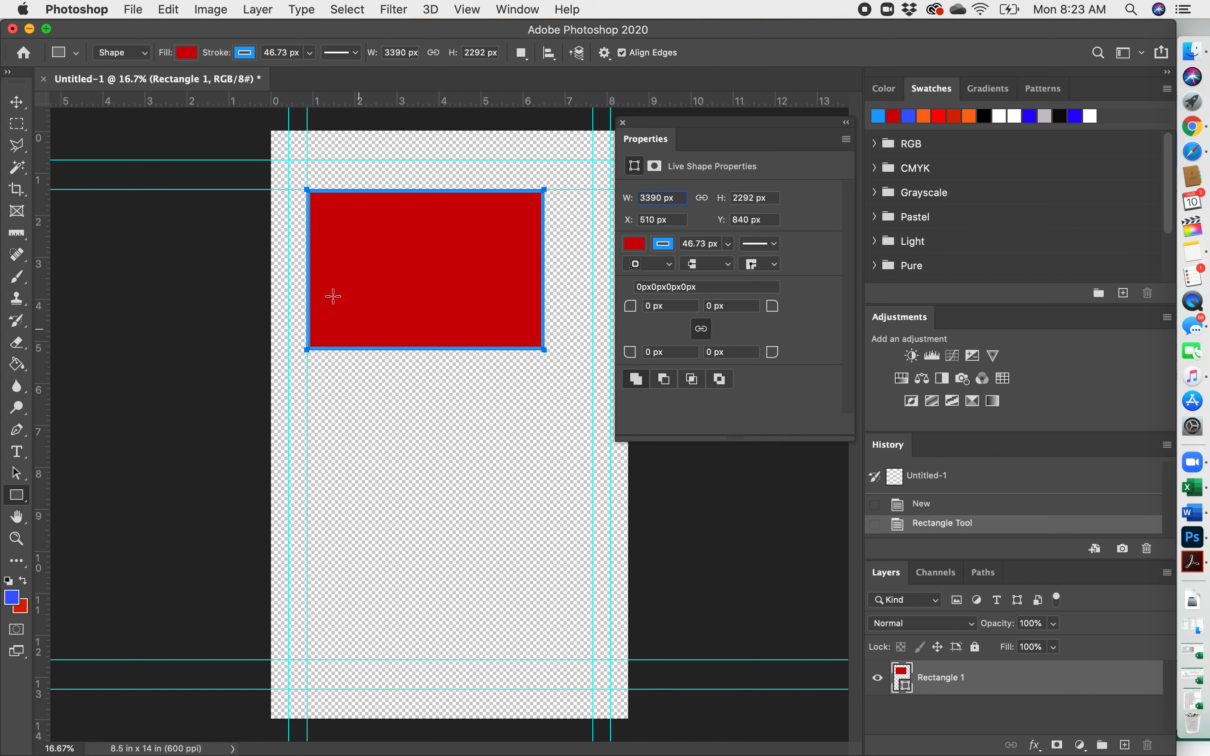
Step: Reduce the rectangle's stroke width to about 19 px
{"action": "left_click", "coordinate": [310, 53]}
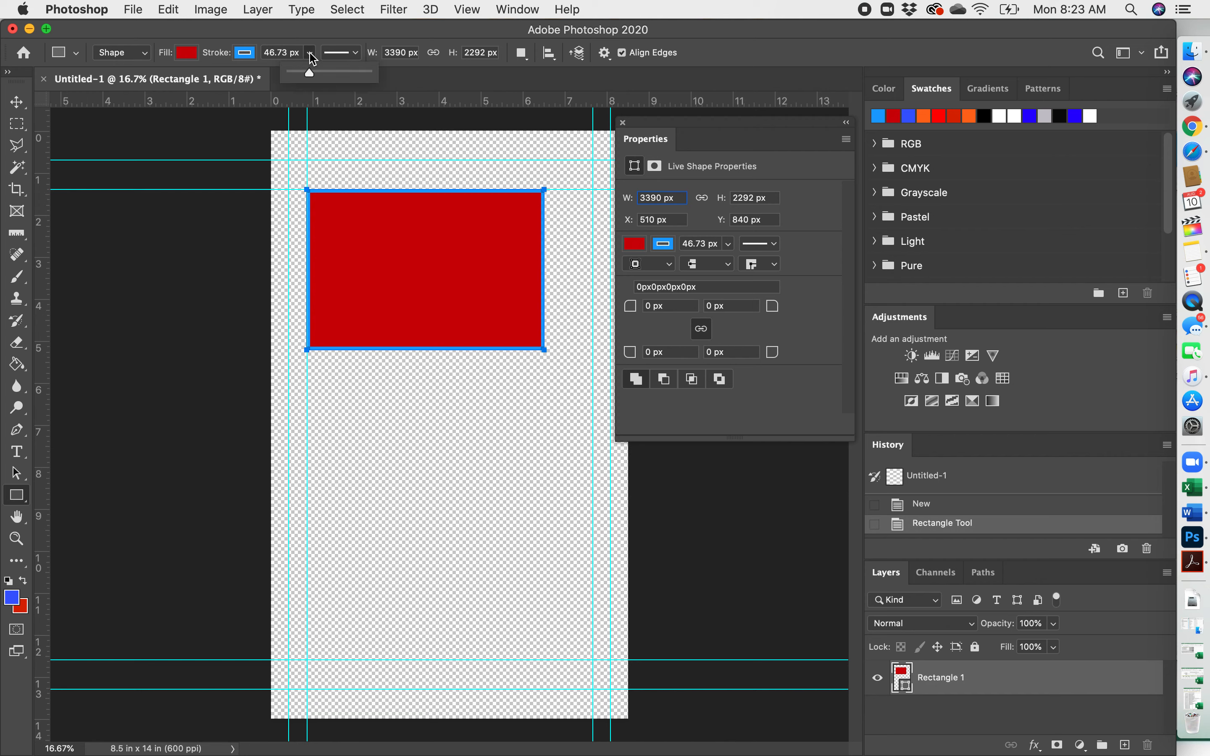
{"action": "mouse_move", "coordinate": [310, 79]}
{"action": "left_mouse_down"}
{"action": "mouse_move", "coordinate": [321, 81]}
{"action": "mouse_move", "coordinate": [299, 84]}
{"action": "left_mouse_up"}
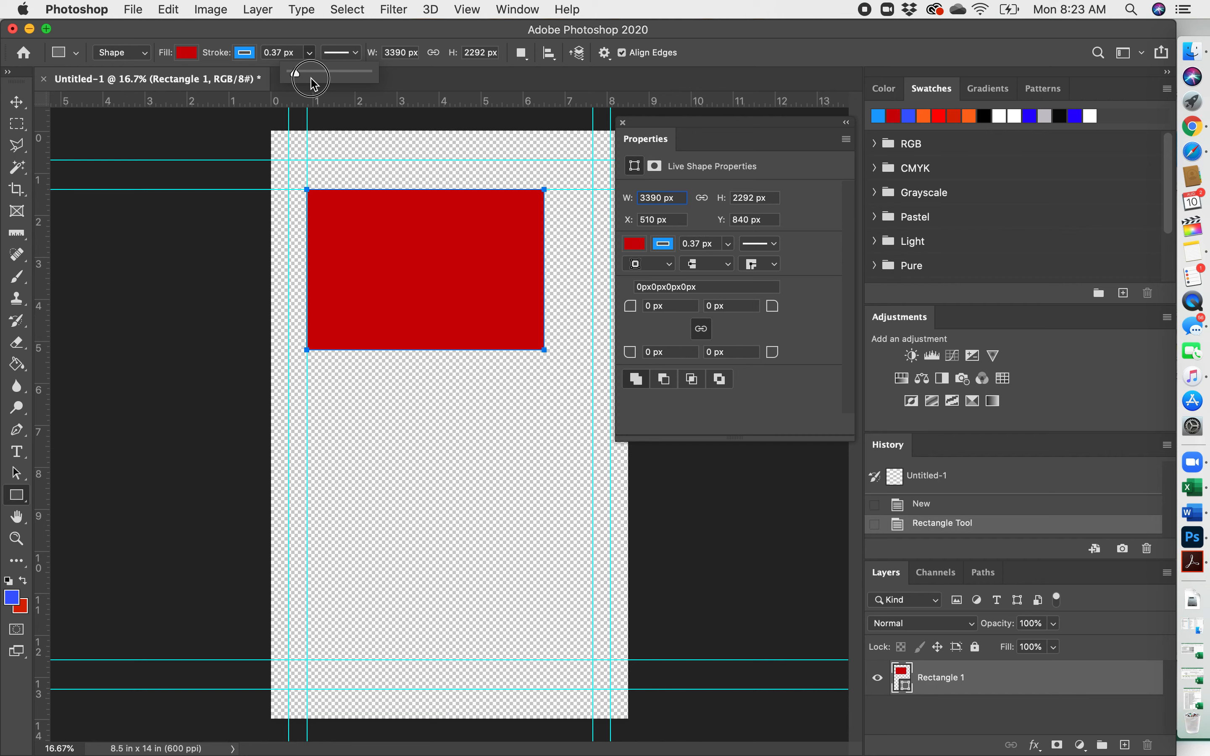
{"action": "left_click_drag", "start_coordinate": [296, 76], "coordinate": [318, 90]}
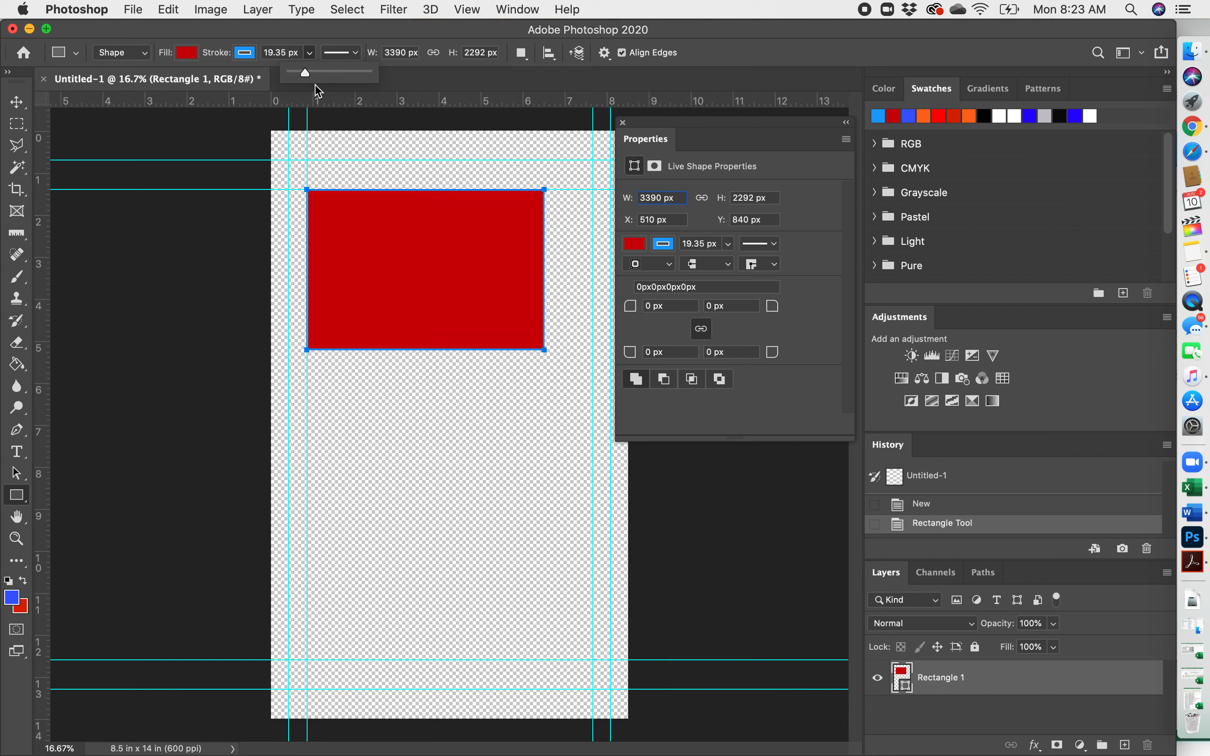
{"action": "left_click", "coordinate": [356, 220]}
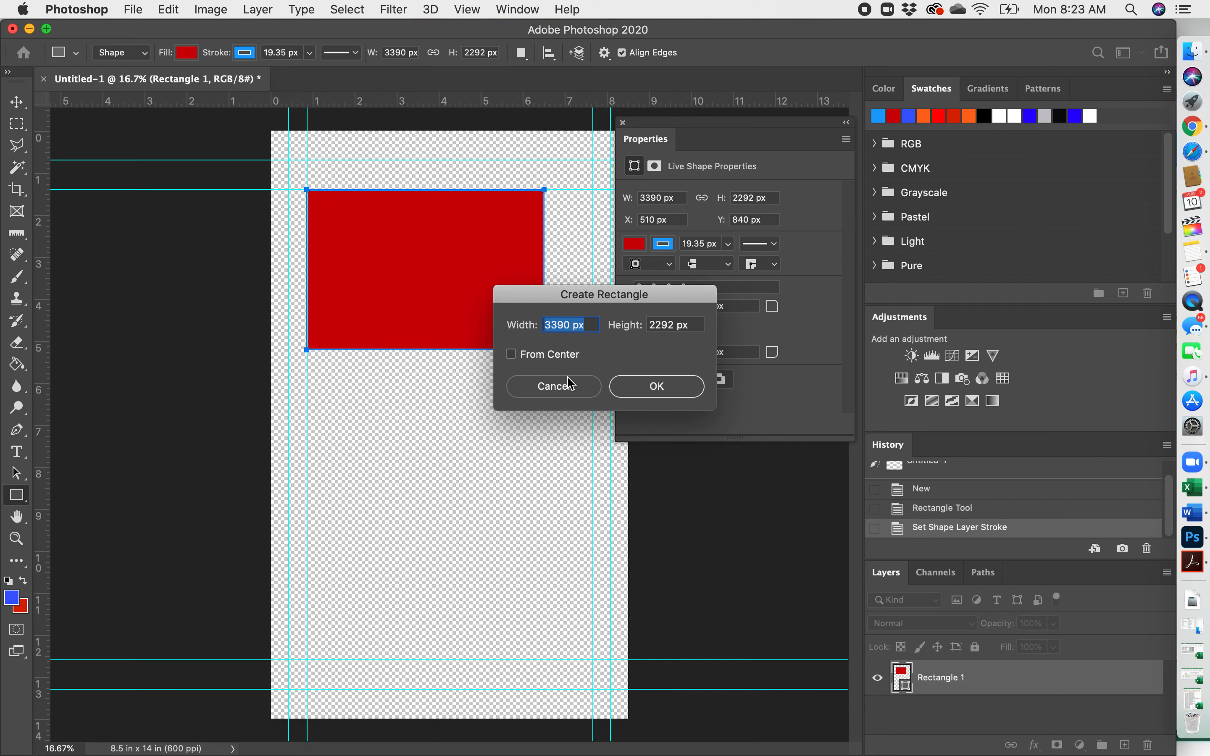
{"action": "left_click", "coordinate": [570, 384]}
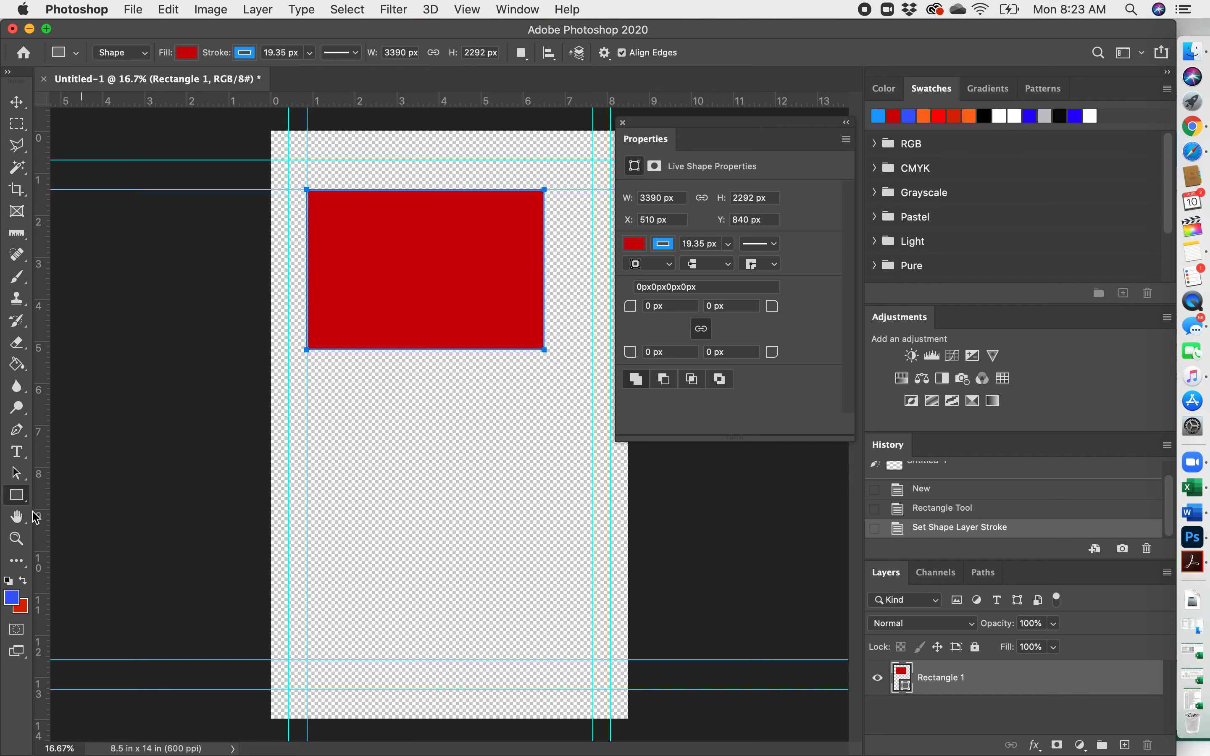
Step: Draw a circle about 2507 px in diameter below the rectangle and thicken its stroke to about 85 px
{"action": "right_click", "coordinate": [17, 495]}
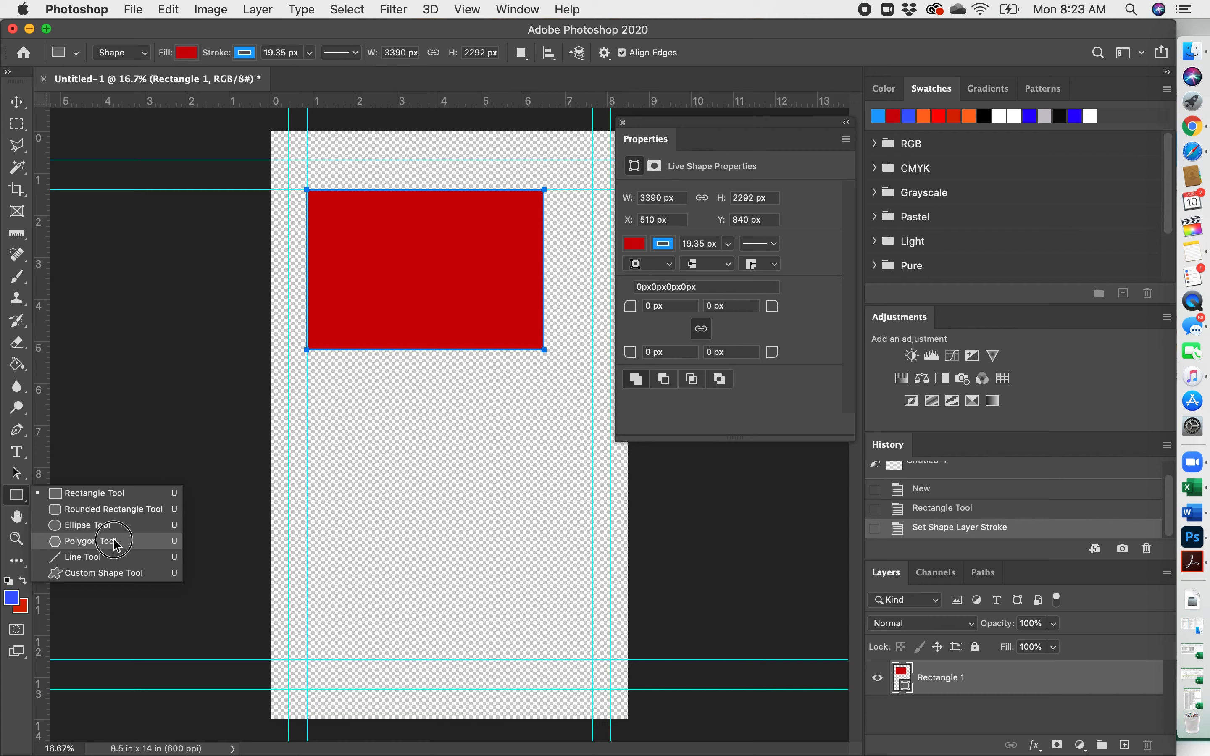
{"action": "left_click", "coordinate": [121, 525]}
{"action": "left_click_drag", "start_coordinate": [337, 409], "coordinate": [511, 589]}
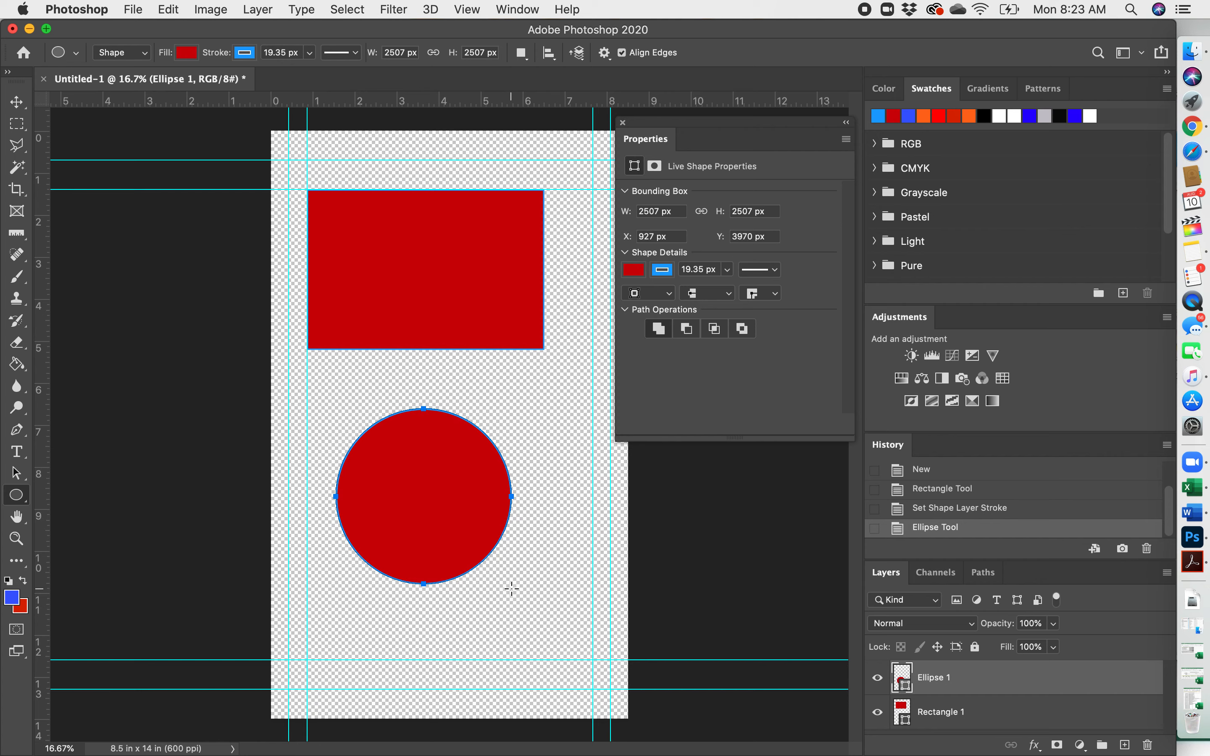
{"action": "left_click", "coordinate": [728, 270]}
{"action": "left_click_drag", "start_coordinate": [727, 294], "coordinate": [742, 296]}
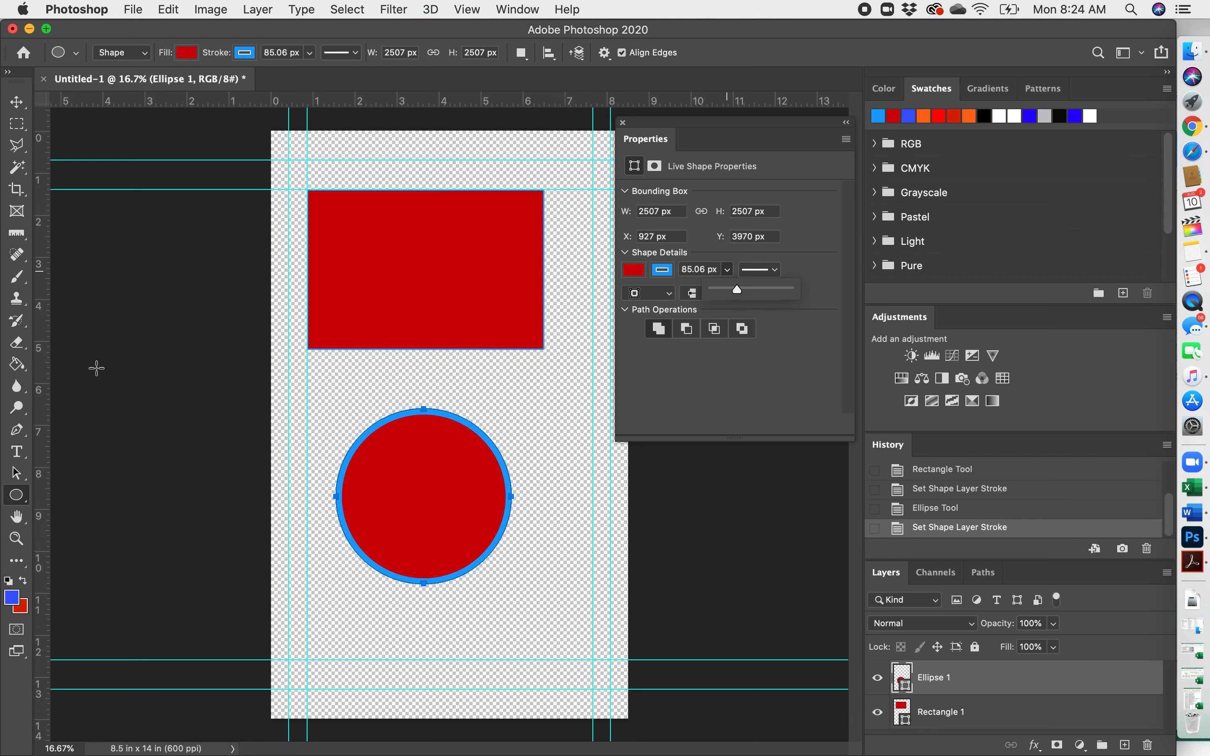
Step: Add a square about 2460 px wide to the circle's shape layer, overlapping the red rectangle
{"action": "left_click_drag", "start_coordinate": [12, 498], "coordinate": [97, 488]}
{"action": "key", "text": "shift"}
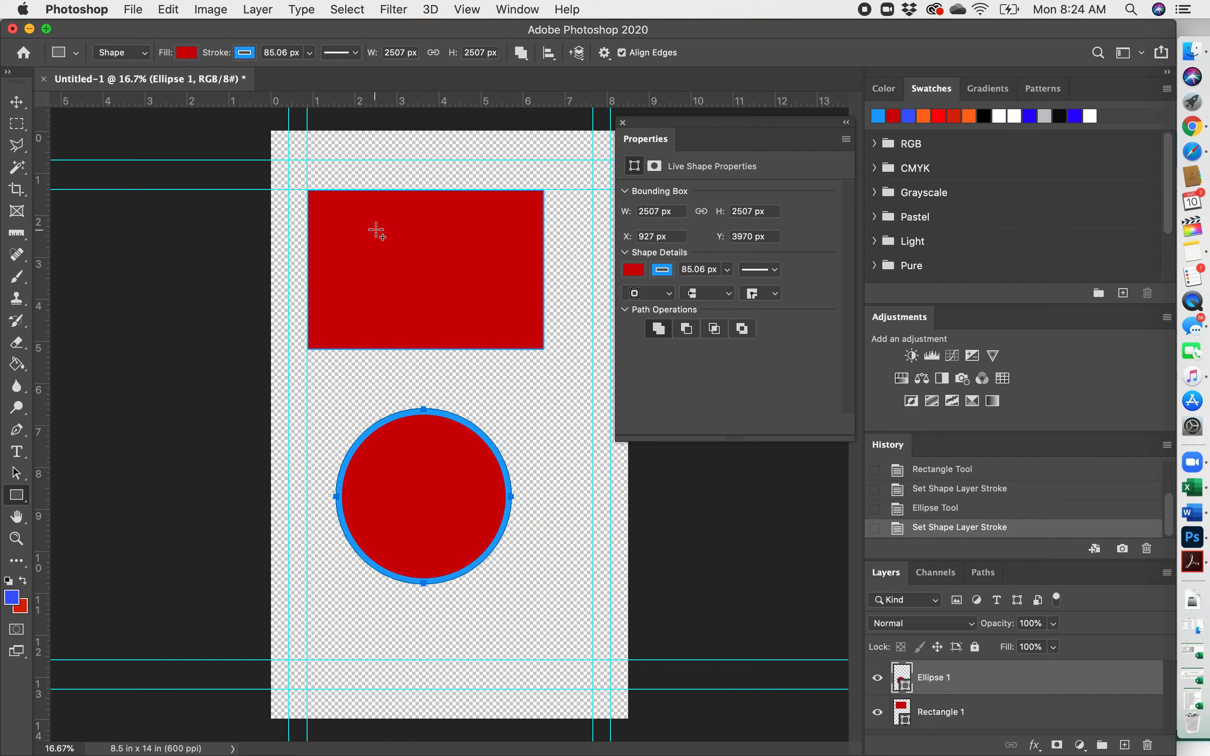
{"action": "left_click_drag", "start_coordinate": [383, 214], "coordinate": [555, 429]}
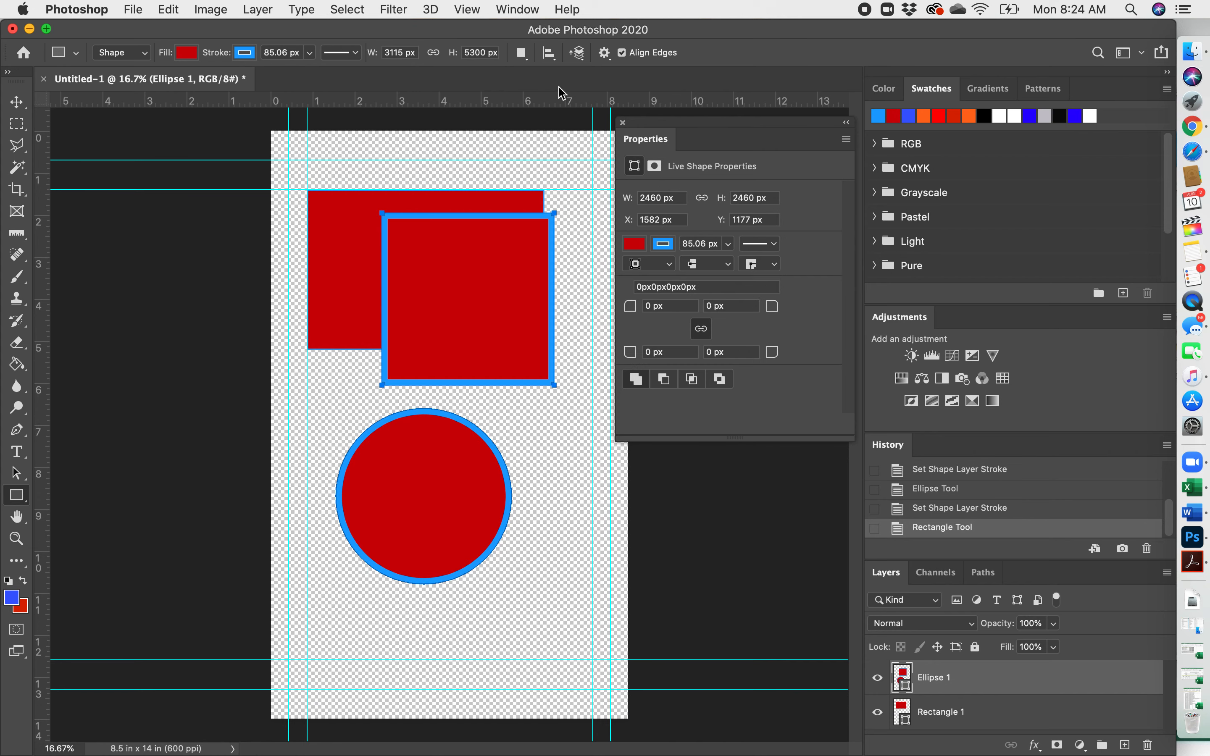